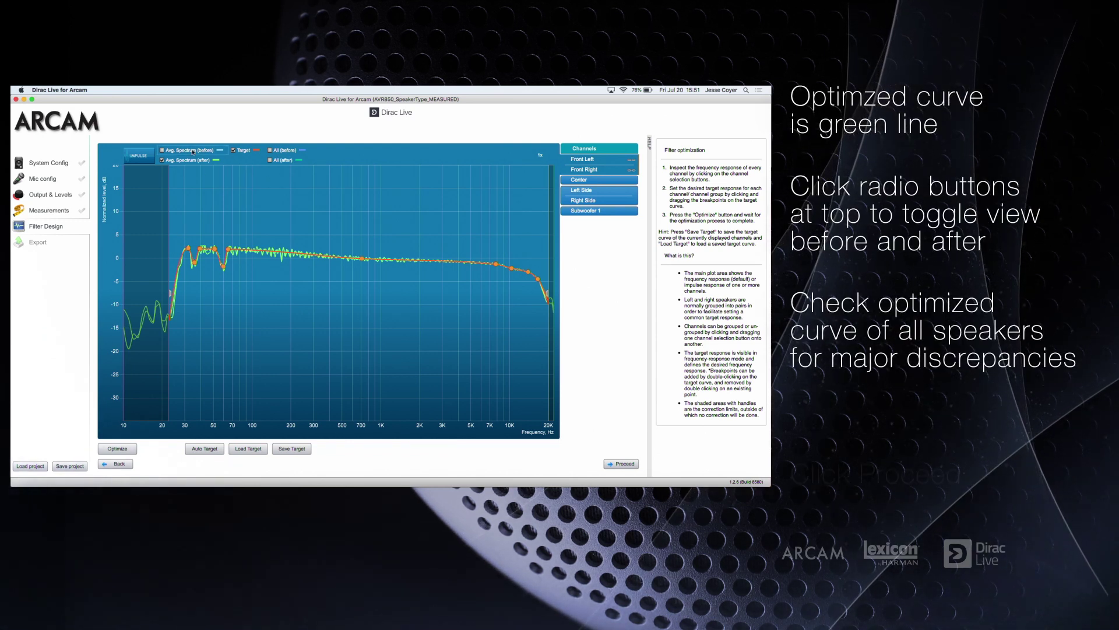
Overlay the Avg. Spectrum (before) measured curves on the front left optimized curve.
left_click(162, 151)
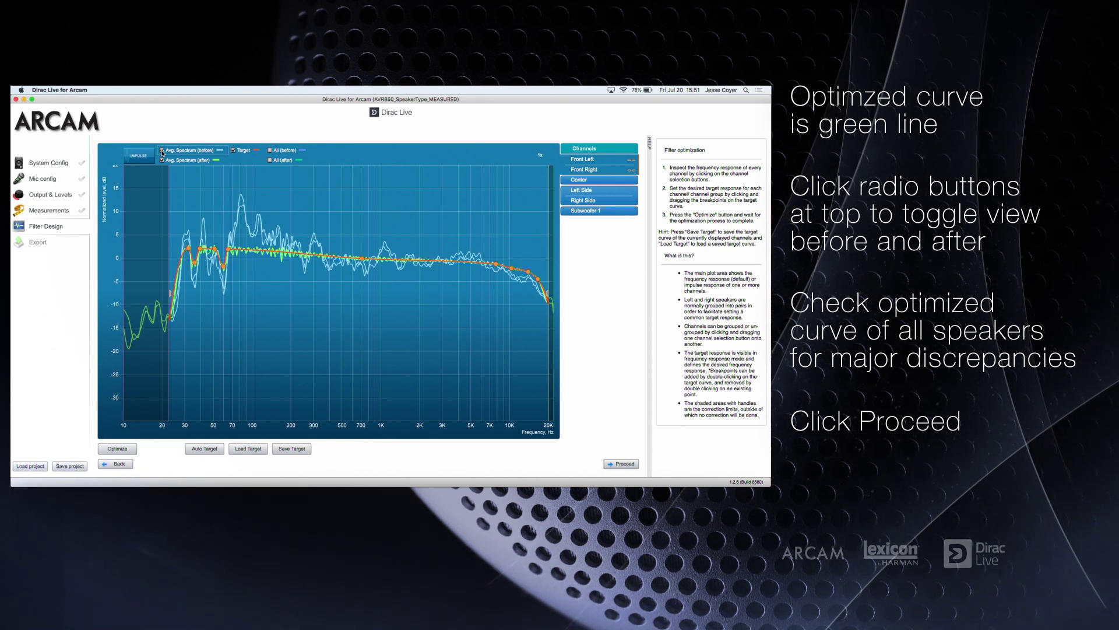
Hide the before-curves, review the Center, Side and Subwoofer 1 curves, then show the front impulse response.
left_click(162, 151)
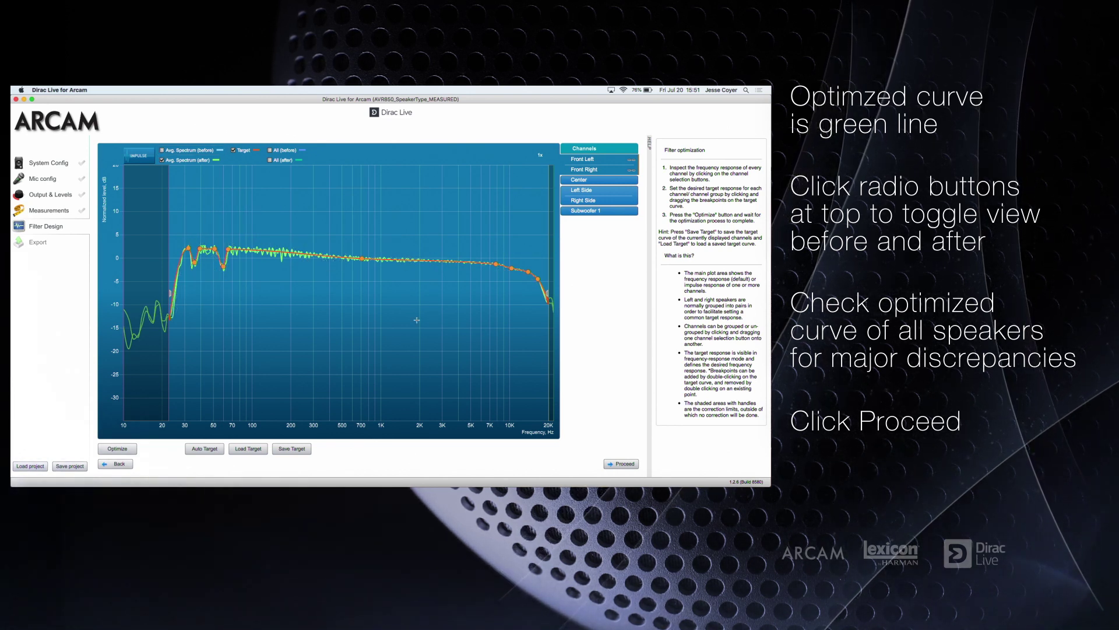
left_click(616, 181)
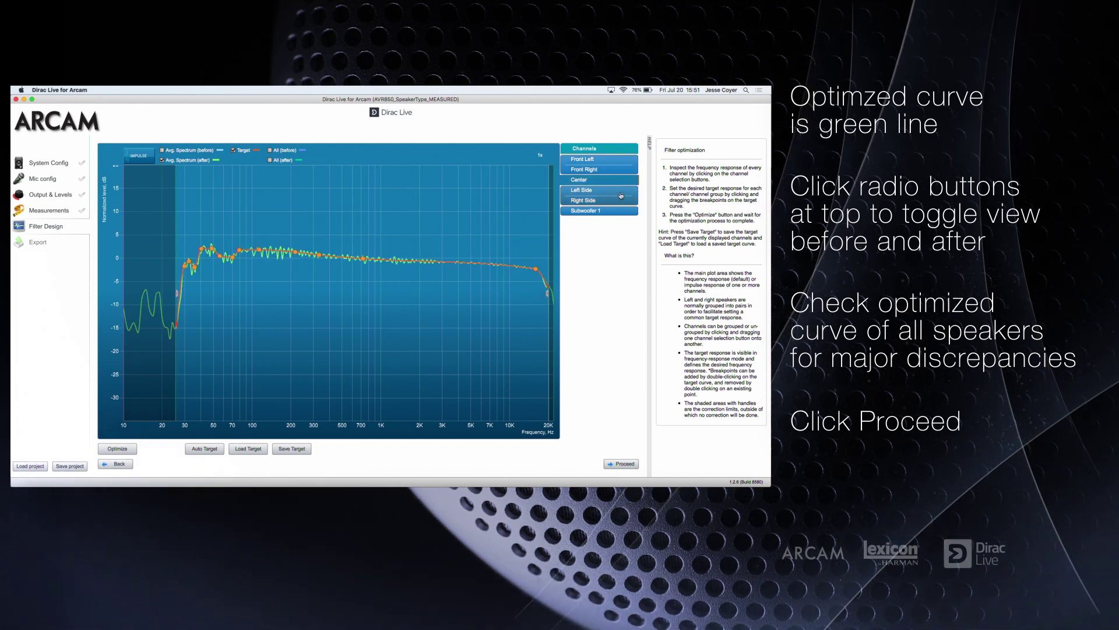
left_click(622, 195)
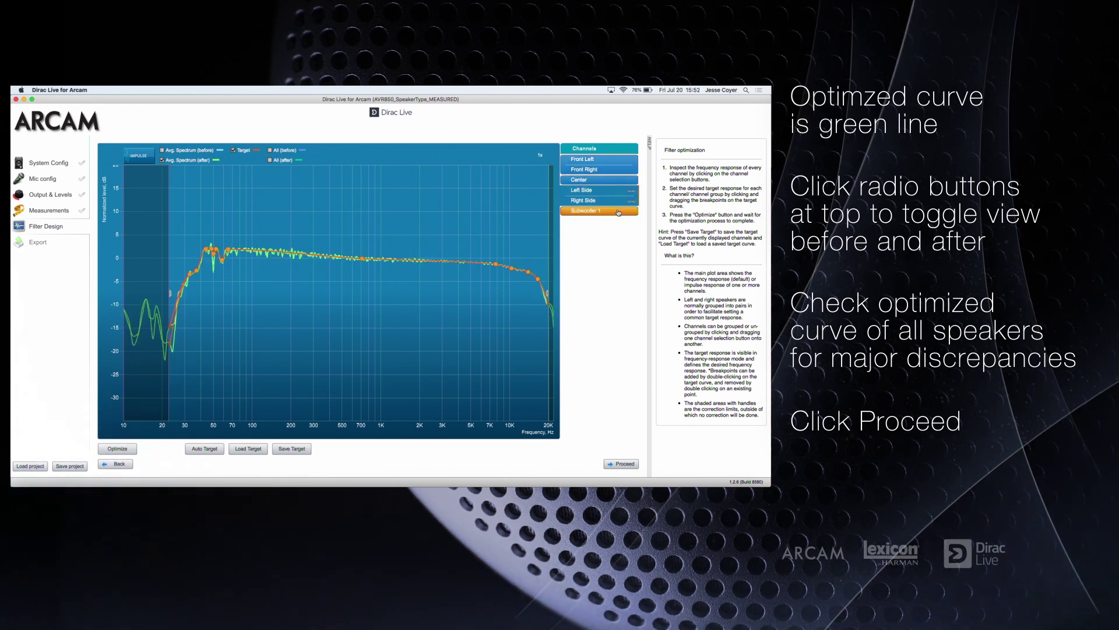
left_click(618, 211)
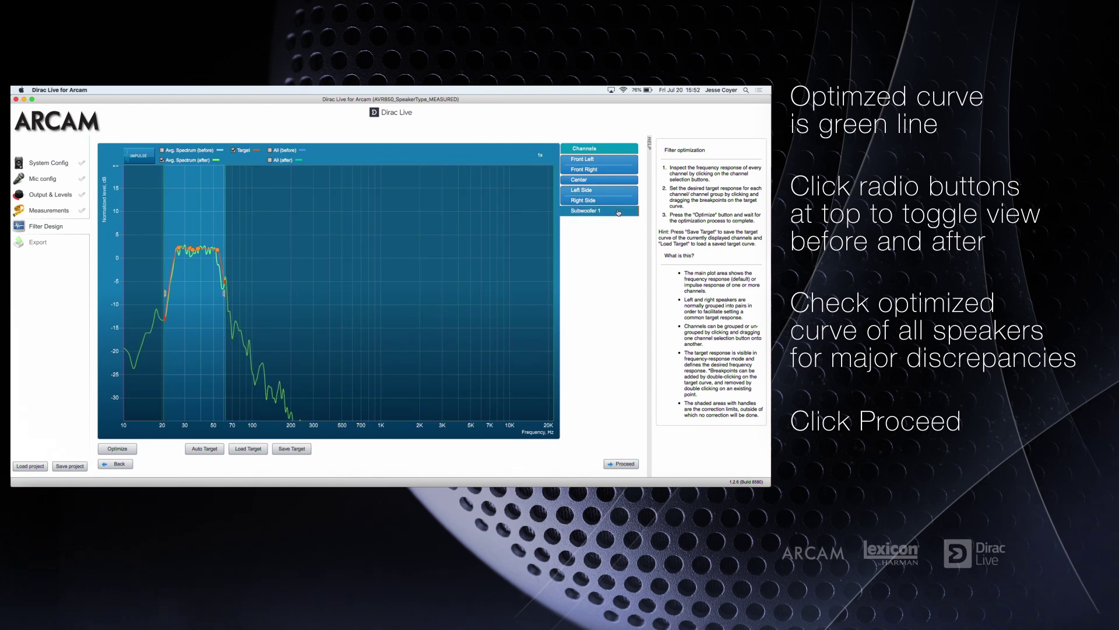
left_click(610, 170)
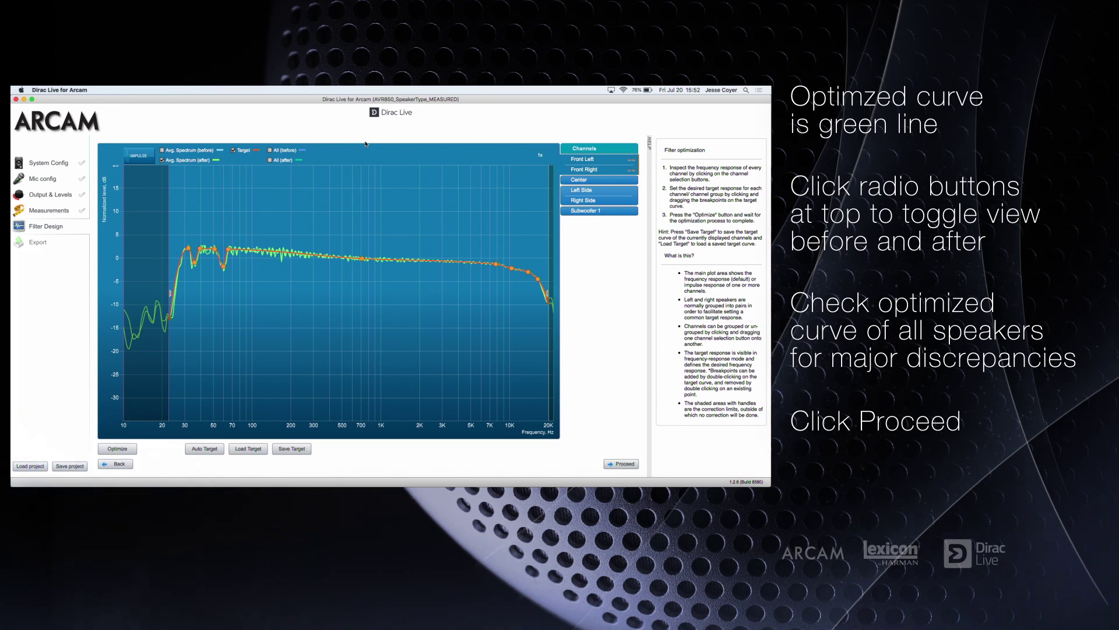
left_click(140, 162)
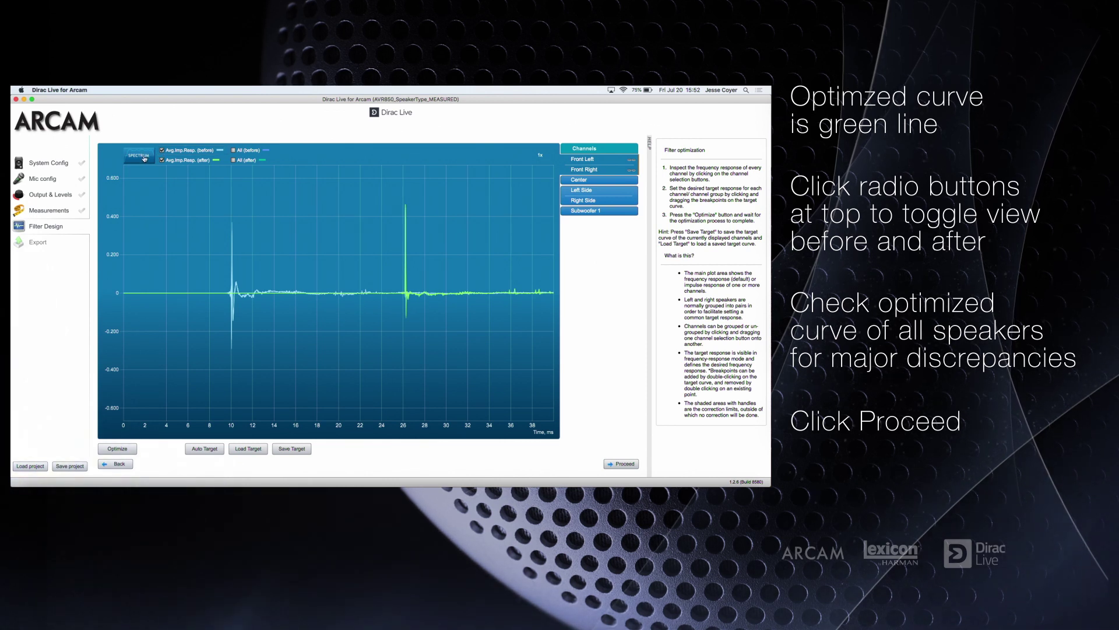
Switch the graph back to Spectrum and proceed to the AVR850 Export page.
left_click(144, 158)
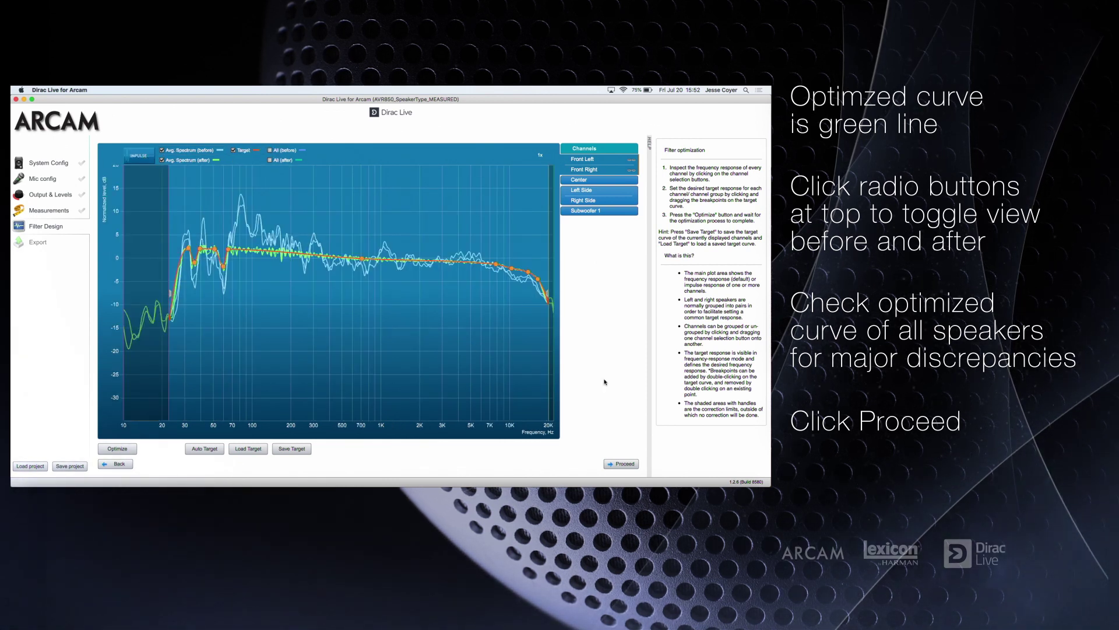
left_click(620, 464)
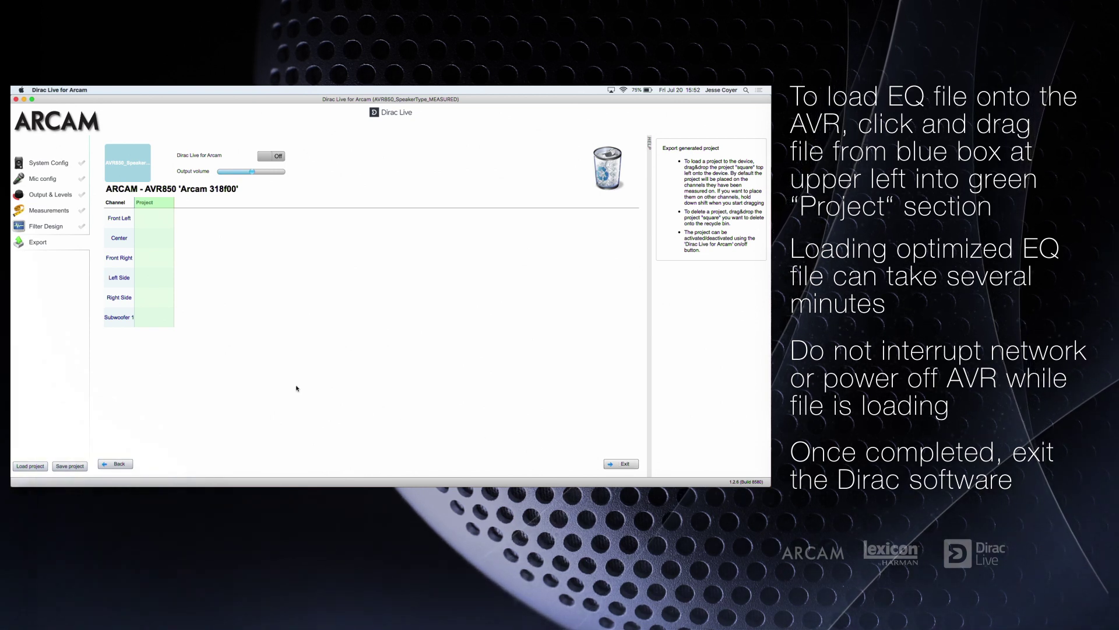
left_click_drag(130, 173, 156, 244)
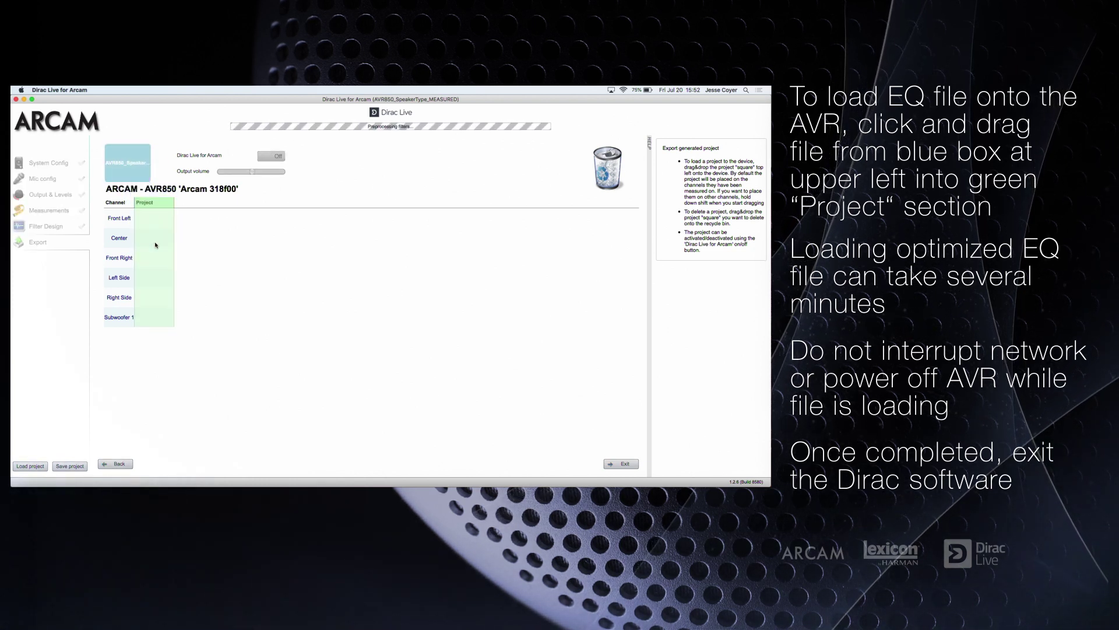